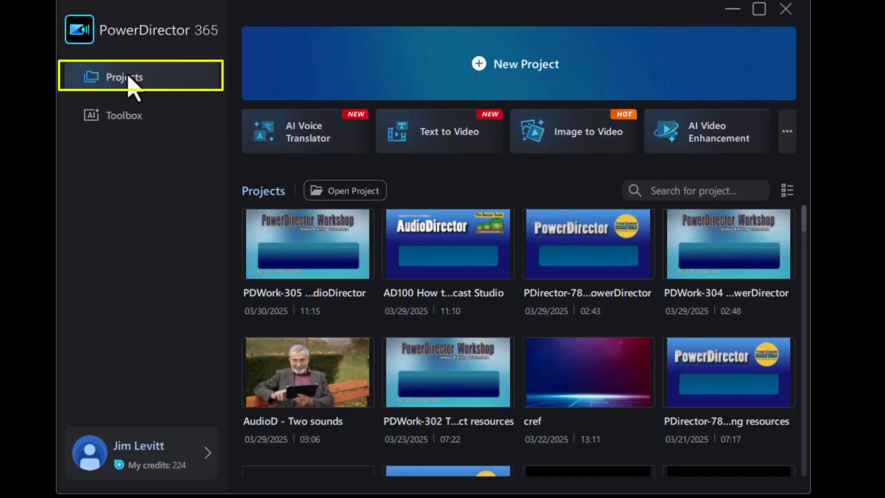
Step: Look over the AI Toolbox and return to the recent projects
left_click(125, 121)
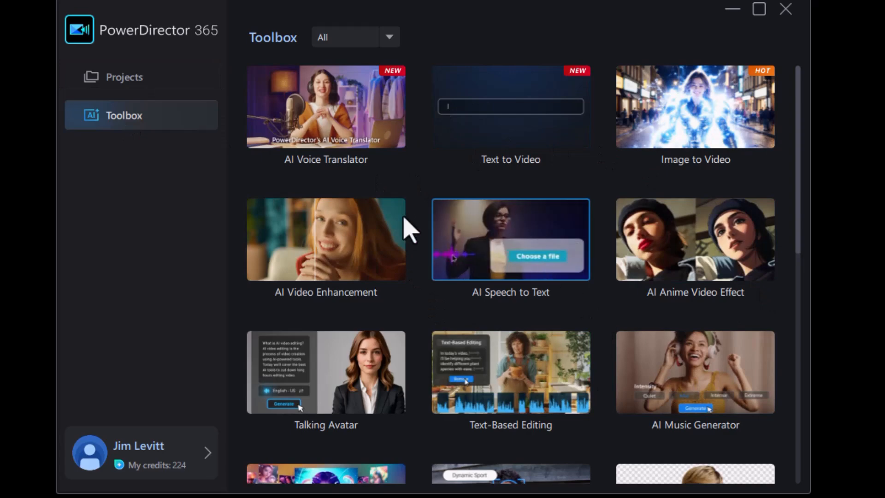
left_click(137, 83)
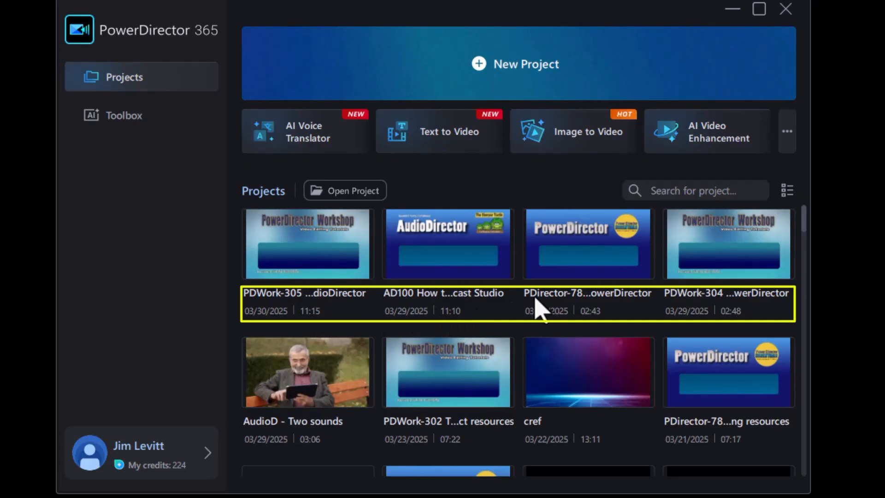
Step: Show the recent projects as a detailed list and sort them by modified date, oldest first
left_click(788, 191)
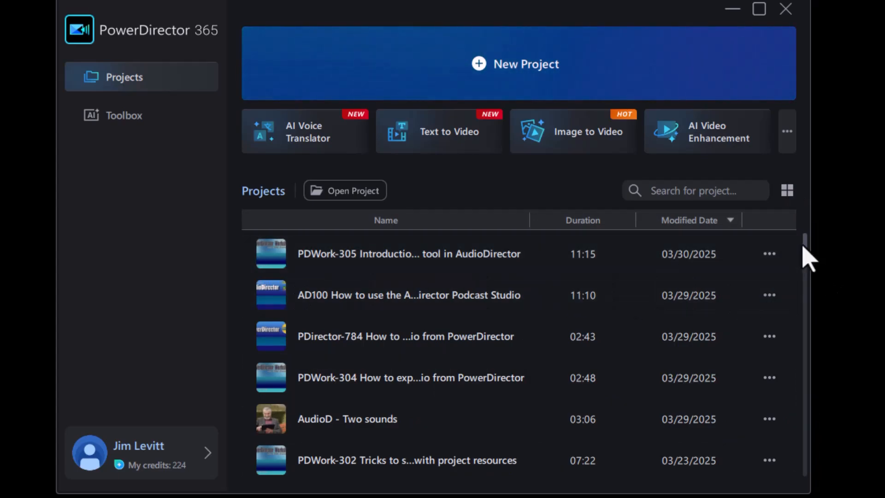
mouse_move(806, 248)
left_mouse_down()
mouse_move(779, 350)
mouse_move(790, 471)
mouse_move(790, 357)
mouse_move(806, 234)
left_mouse_up()
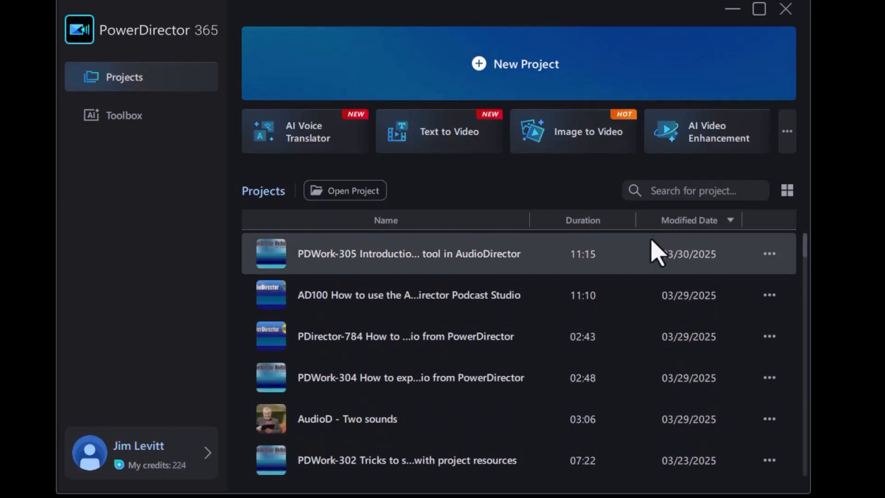
left_click(709, 221)
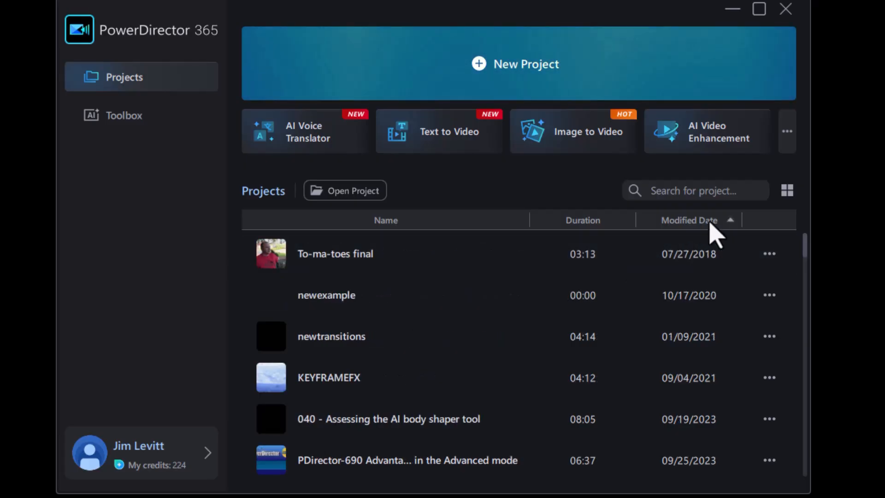
Step: Compare the oldest-first order as thumbnails, and restore the newest-first order in the icons view
left_click(787, 190)
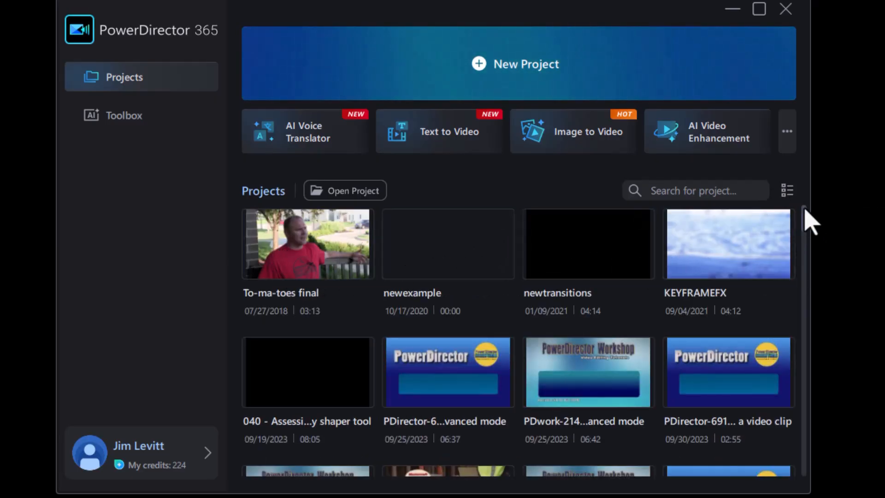
left_click(787, 190)
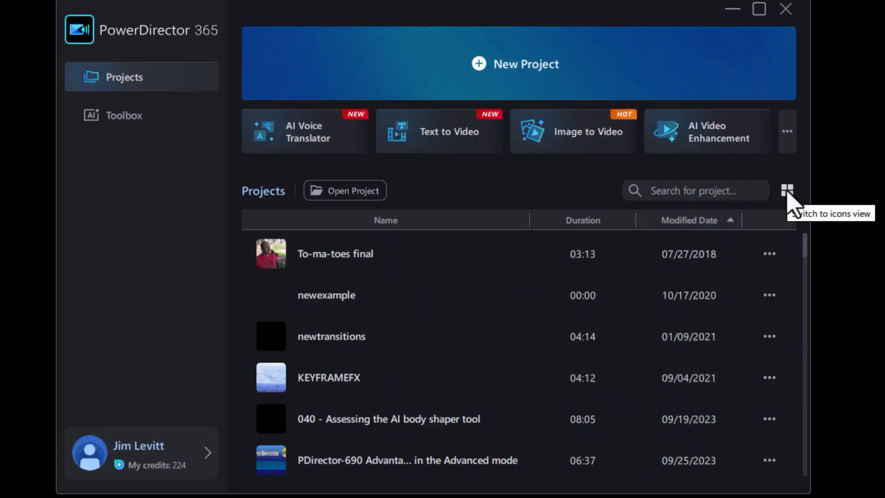
left_click(685, 221)
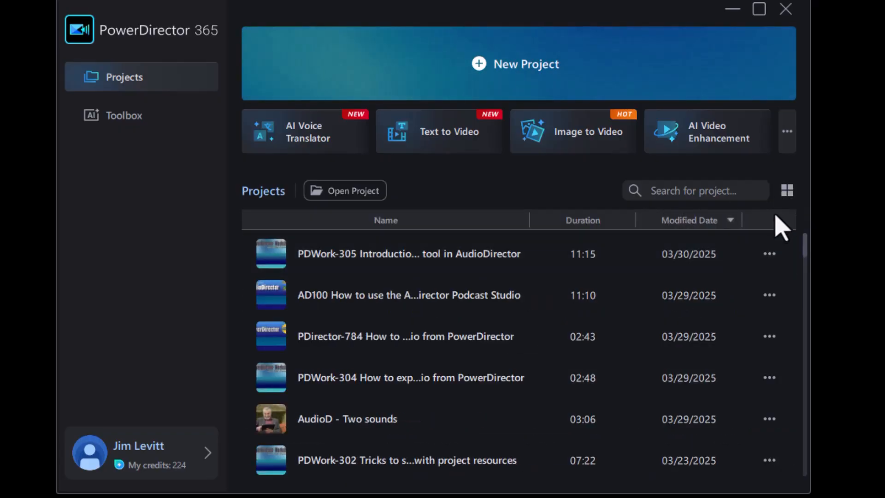
left_click(788, 191)
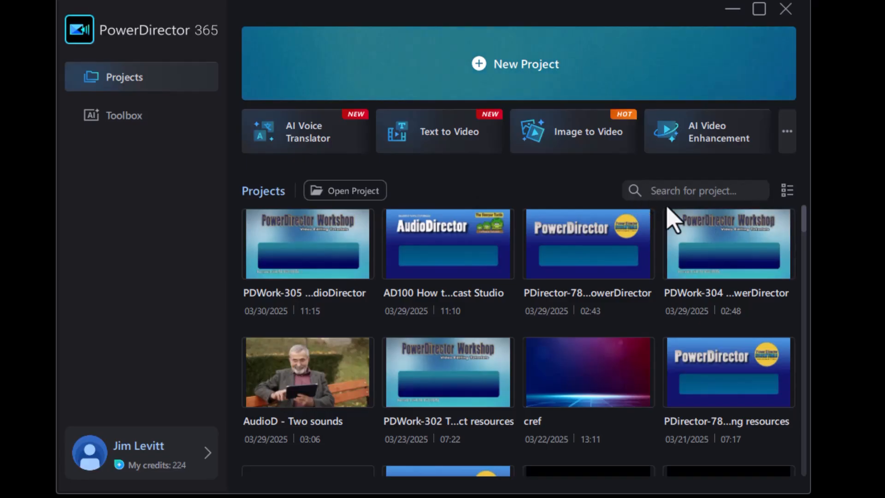
Step: Search the projects for "scroll", and replace the search term with "two"
left_click(687, 195)
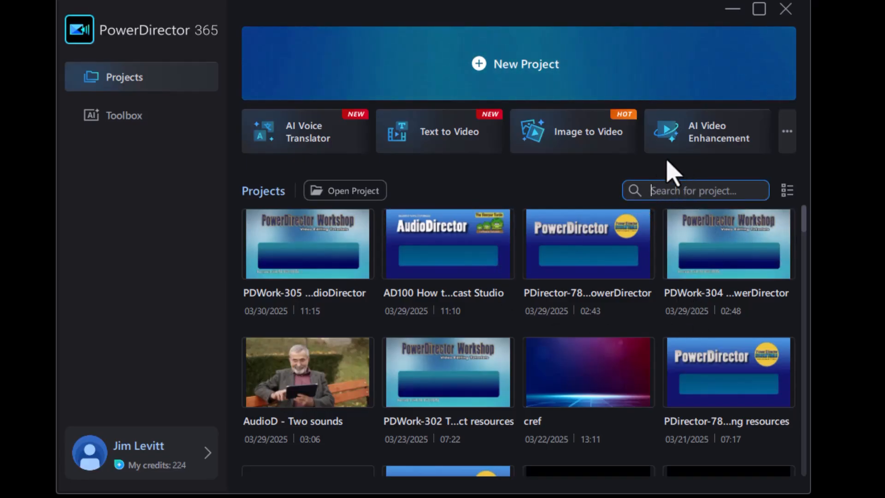
type("scroll")
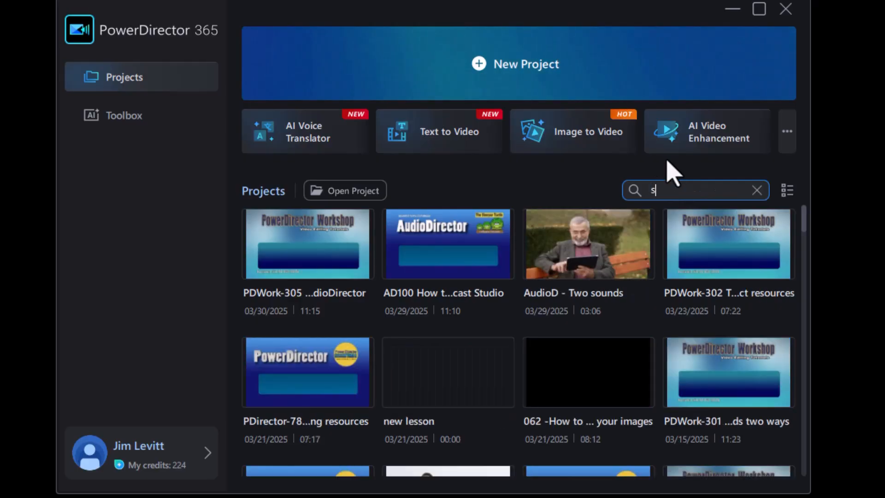
key("BackSpace")
key("BackSpace")
key("BackSpace")
key("BackSpace")
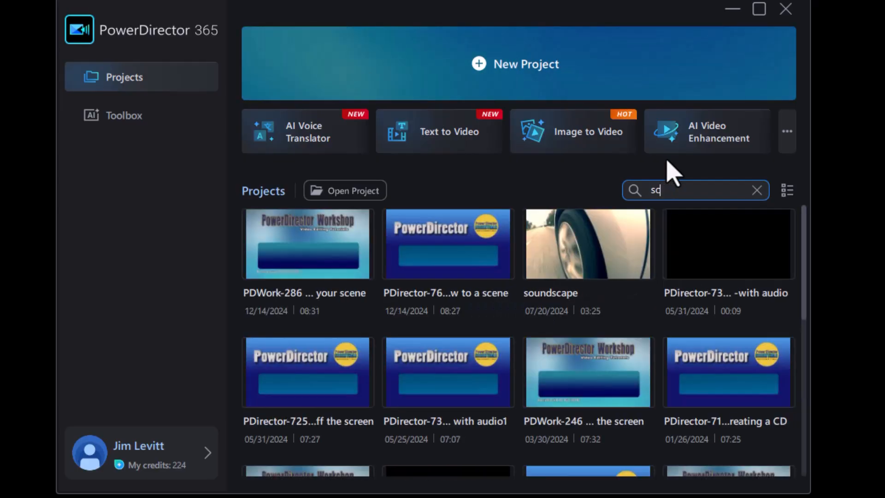
key("BackSpace")
key("BackSpace")
type("two")
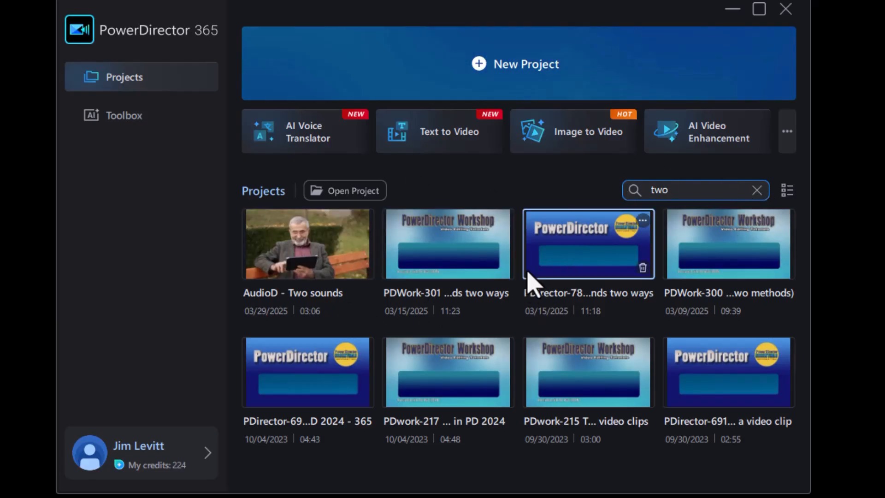
Step: View the file options available for the PDWork-301 project and dismiss them
right_click(477, 240)
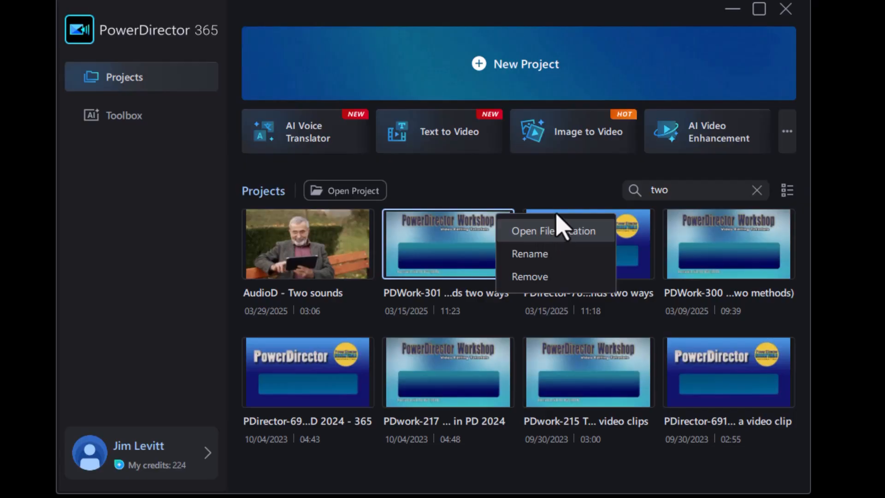
left_click(520, 189)
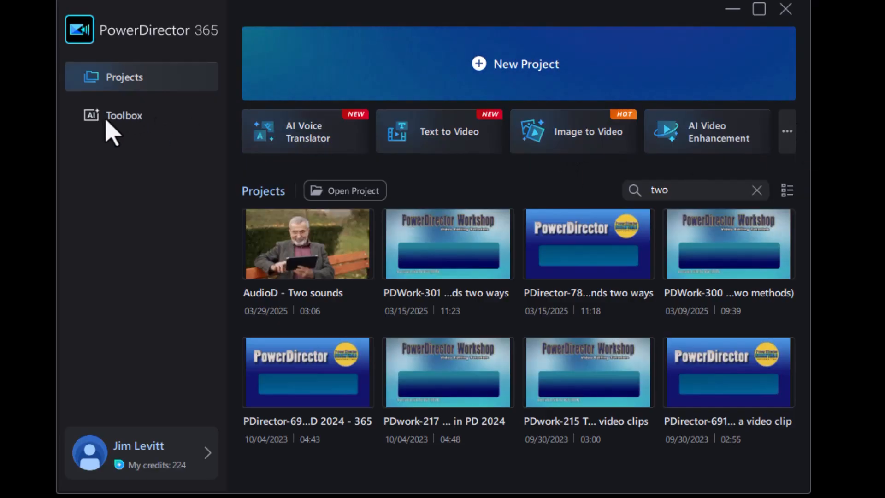
Step: Show the complete set of AI tools and browse through all of them
left_click(789, 135)
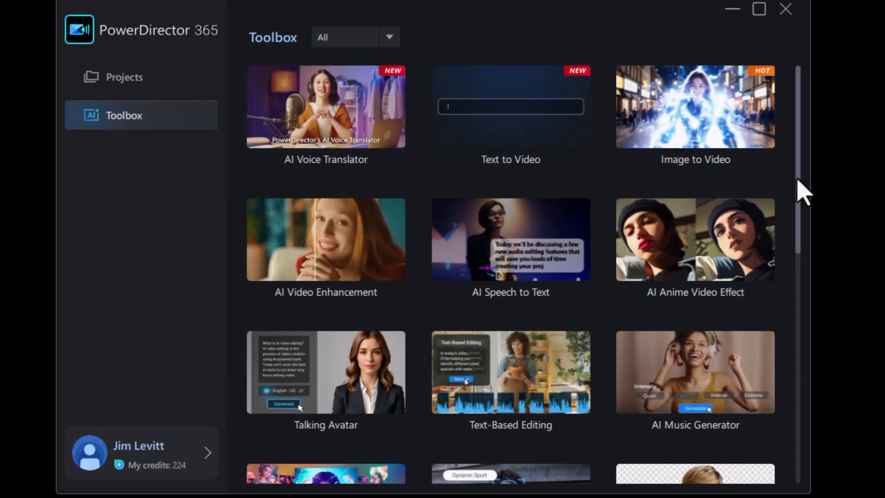
scroll(790, 199, "down", 10)
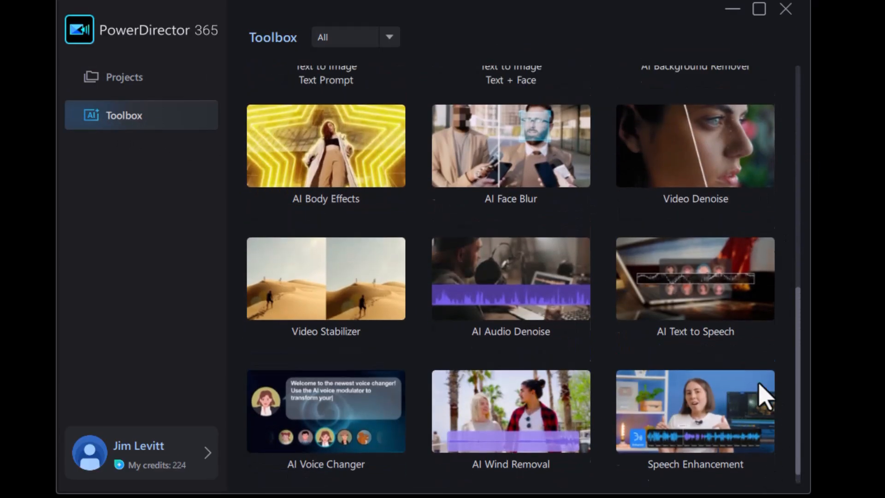
scroll(765, 396, "up", 10)
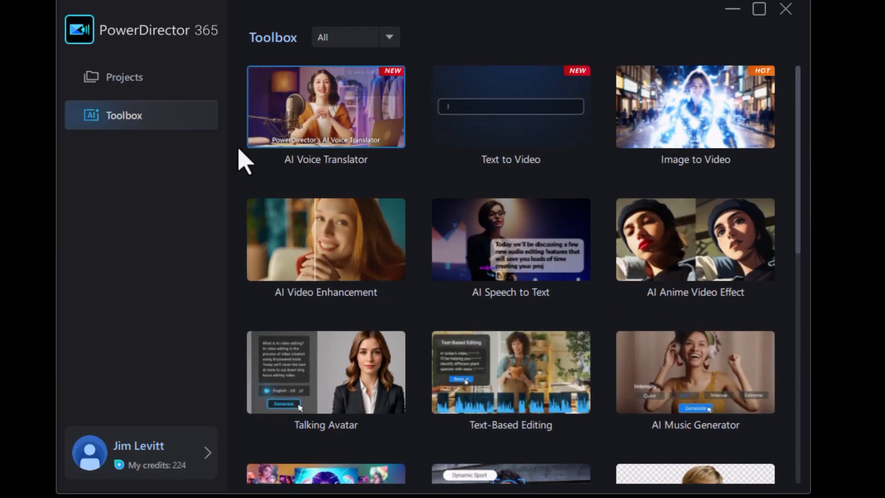
left_click_drag(800, 217, 792, 364)
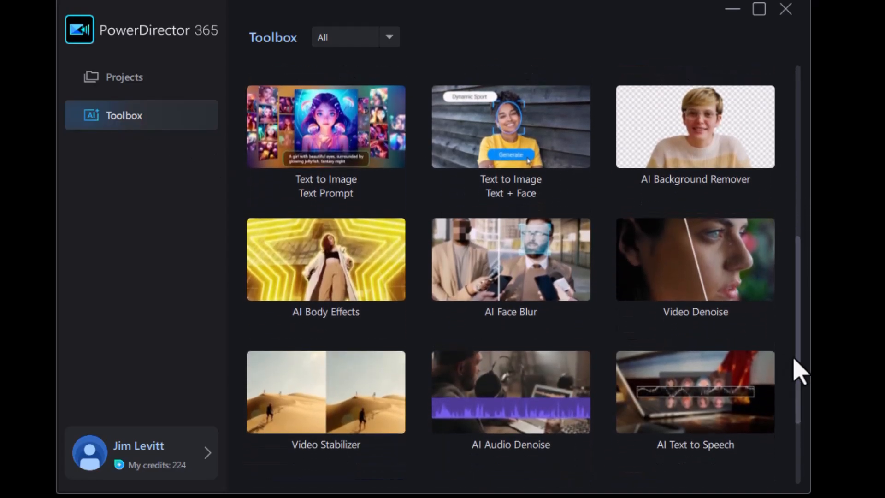
Step: Start the AI Face Blur tool with the video 00049.mts and pause the effect preview
left_click(522, 264)
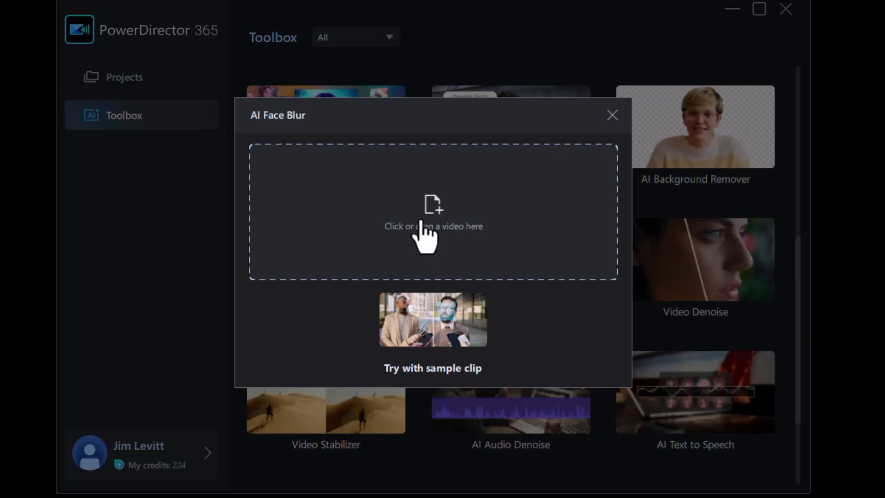
left_click_drag(861, 451, 401, 193)
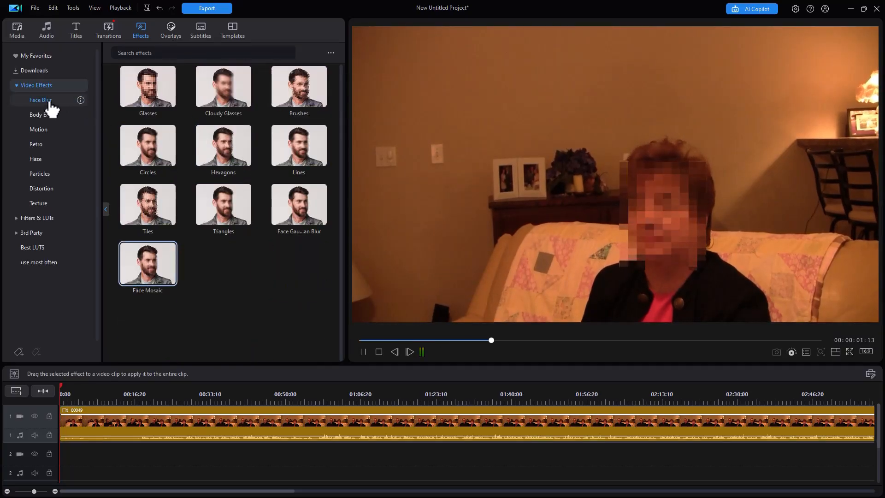
key("space")
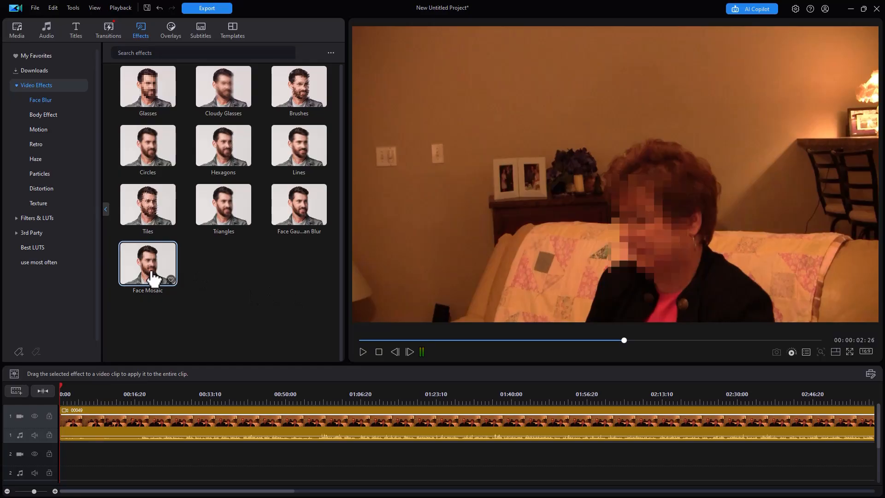
Step: Preview the Triangles, Hexagons, Lines and Brushes face blur effects on the clip
left_click(225, 205)
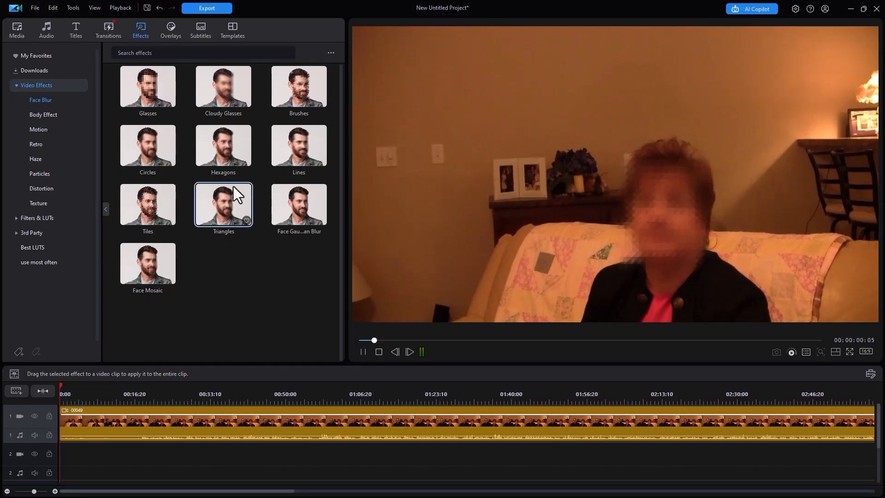
left_click(228, 148)
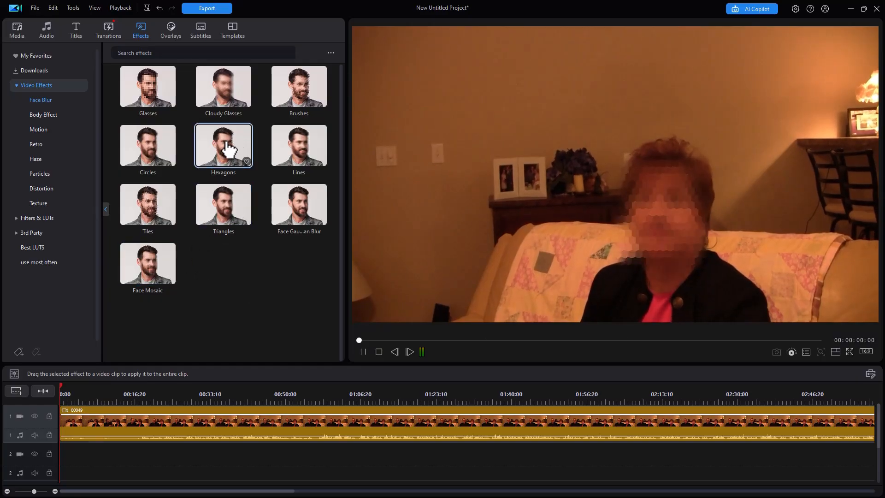
left_click(319, 156)
left_click(312, 92)
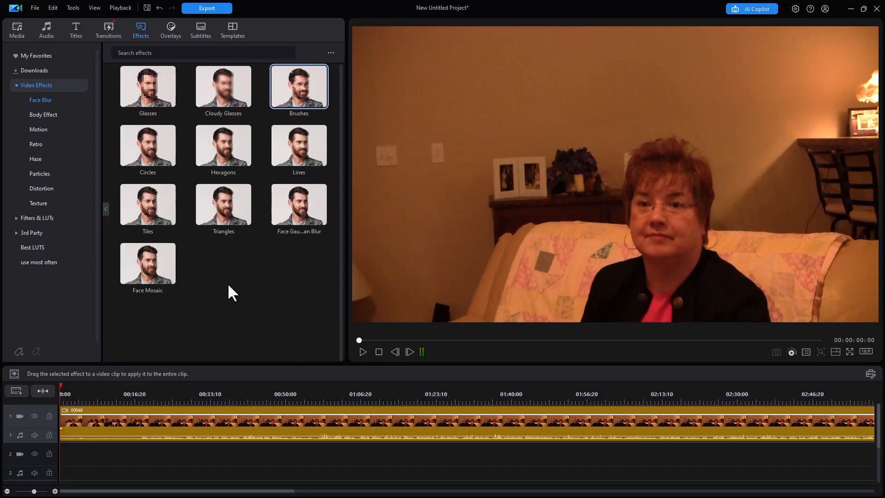
Step: Open the color adjustments for the 00049 clip on the first video track and show the before/after split view
left_click(168, 427)
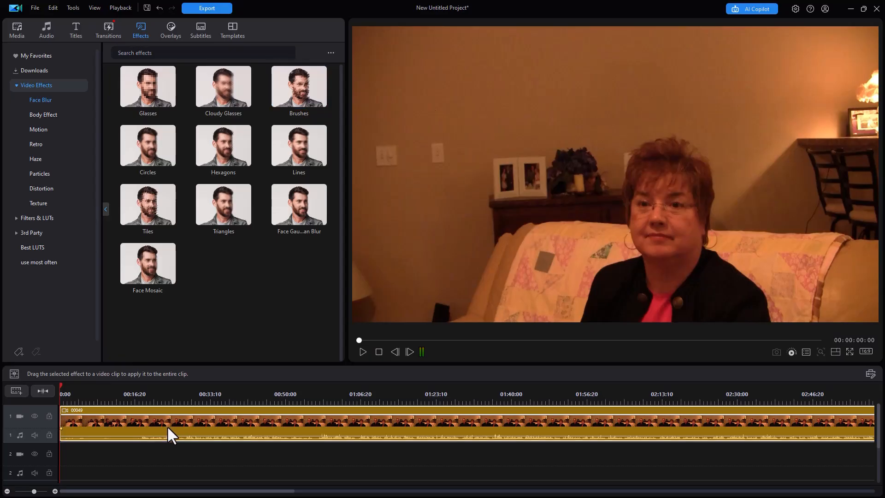
left_click(17, 30)
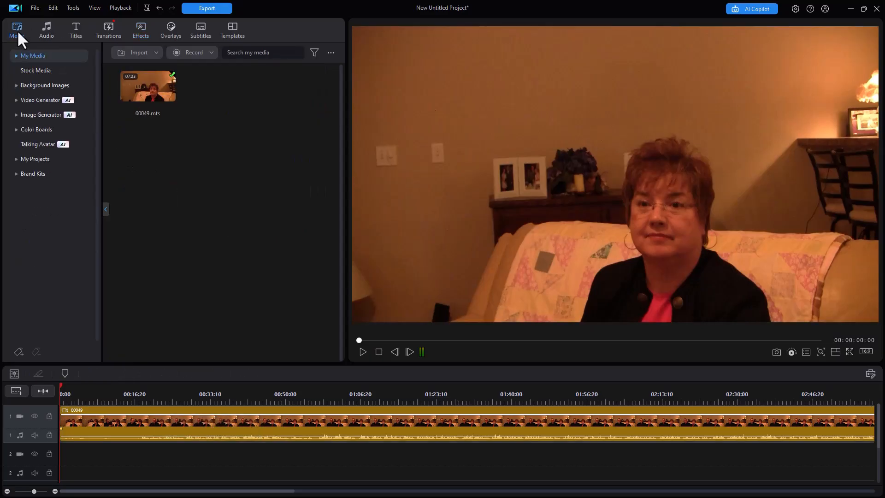
left_click(176, 420)
left_click(74, 372)
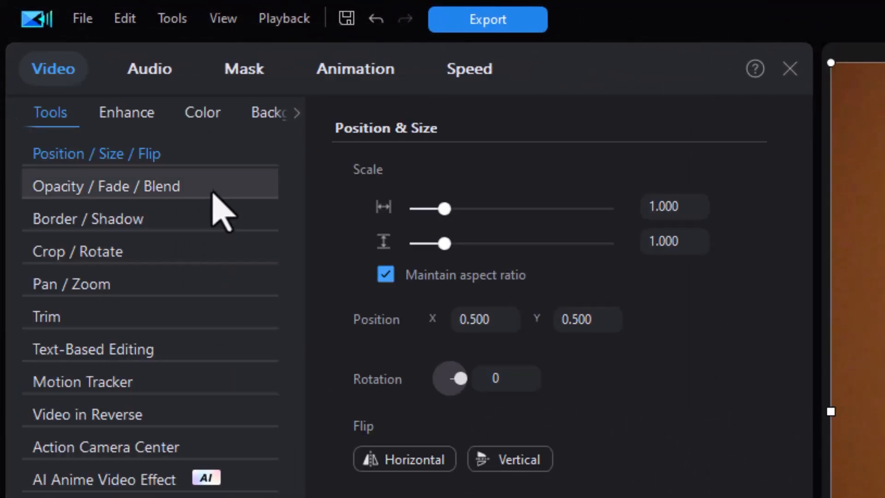
left_click(209, 115)
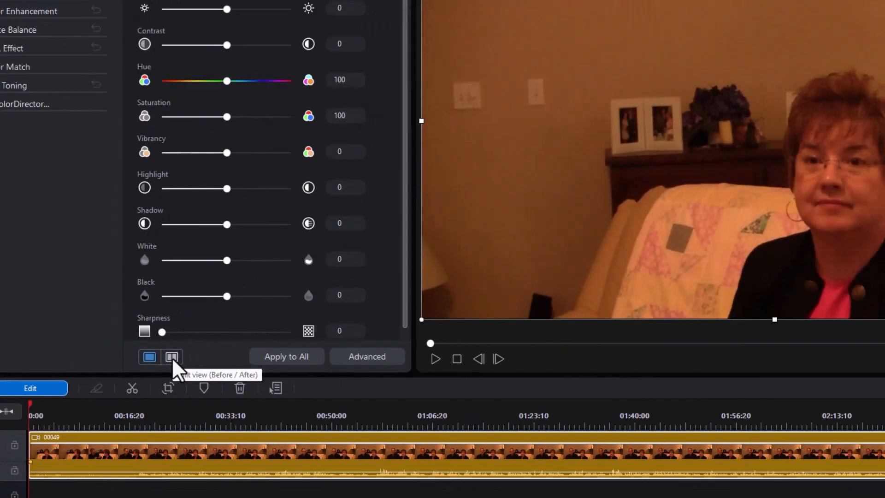
left_click(237, 436)
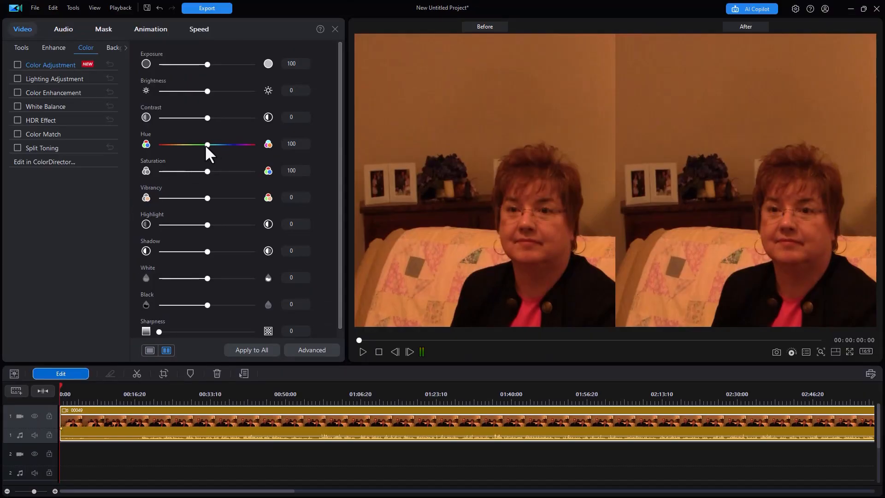
Step: Set the clip's brightness to 19, saturation to 87 and hue to 98
left_click_drag(206, 145, 203, 144)
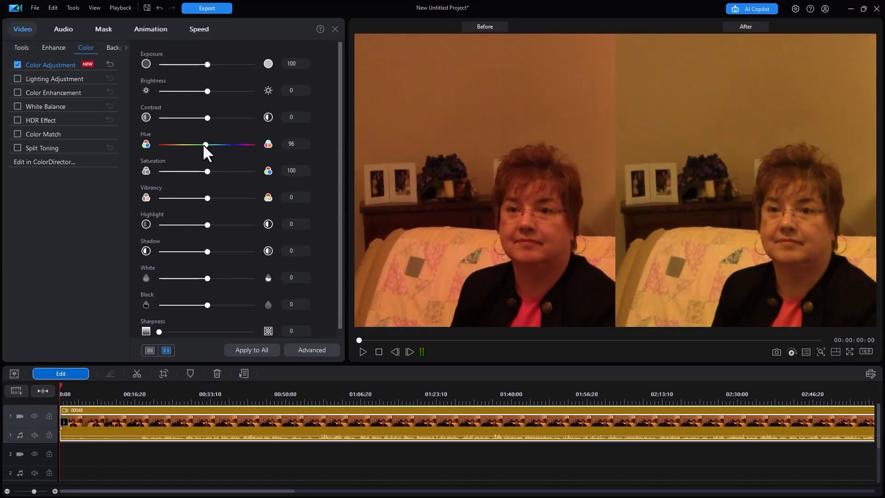
left_click_drag(208, 91, 218, 91)
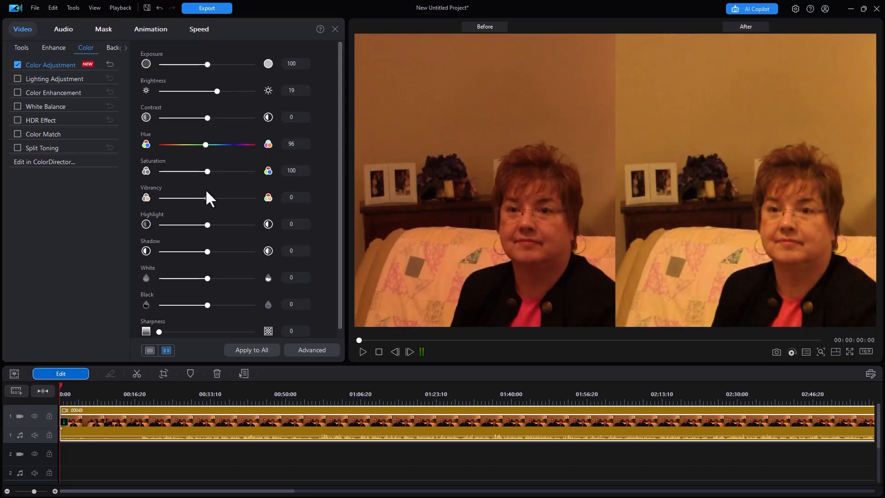
left_click_drag(207, 170, 200, 172)
left_click_drag(206, 145, 207, 150)
Step: Set the clip's highlight to 20, white to 24 and sharpness to 42, and return to the single preview
left_click_drag(207, 225, 216, 224)
left_click_drag(209, 276, 216, 274)
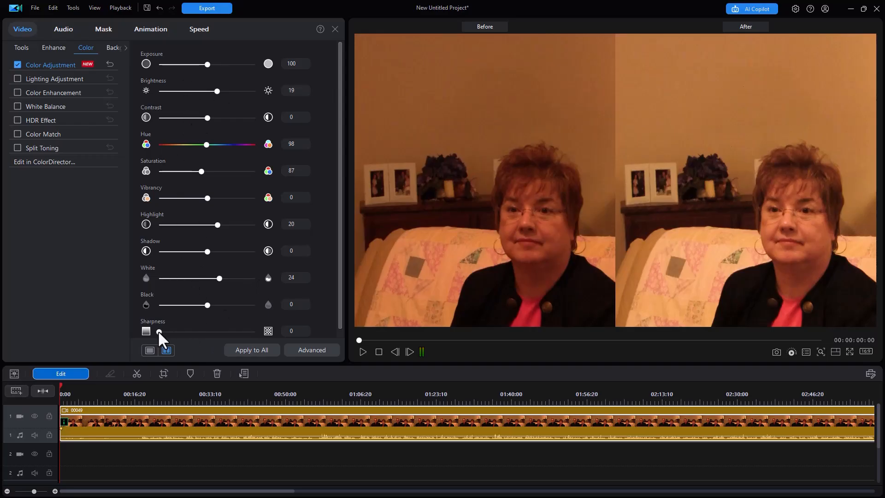
left_click_drag(162, 329, 179, 328)
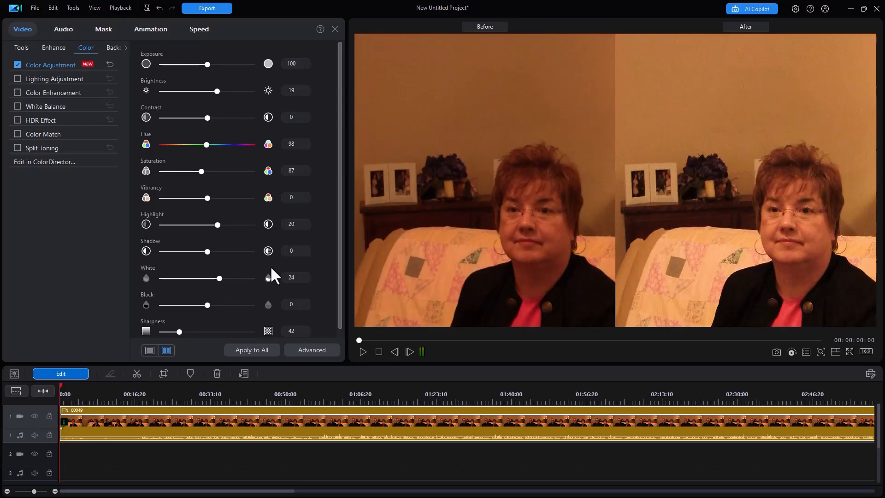
left_click(150, 350)
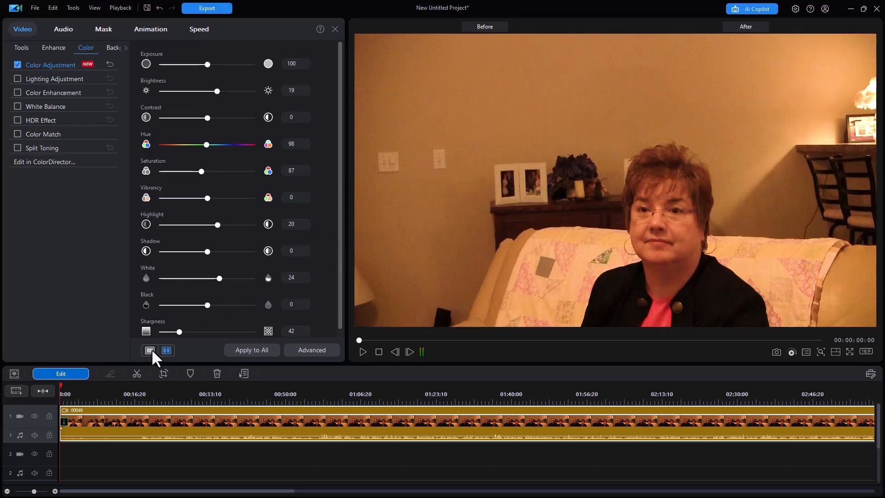
Step: Compare the clip before and after in the split view and try Lighting Adjustment, switching it back off
left_click(167, 351)
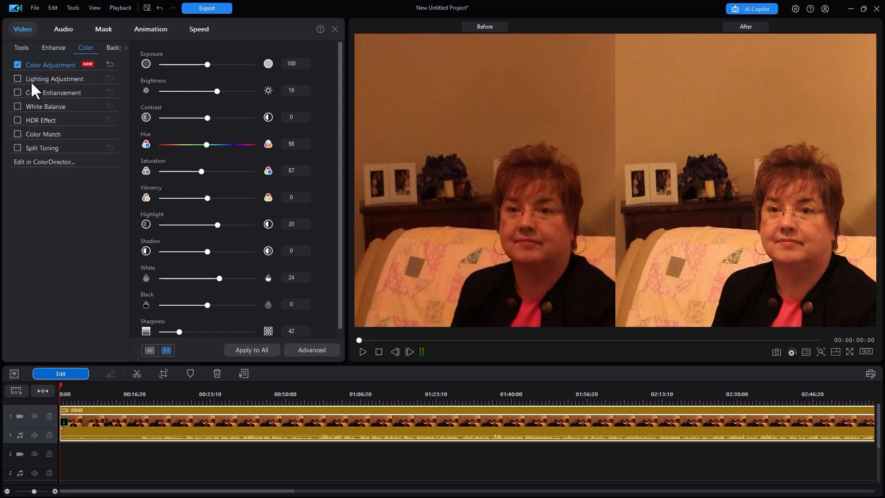
left_click(18, 79)
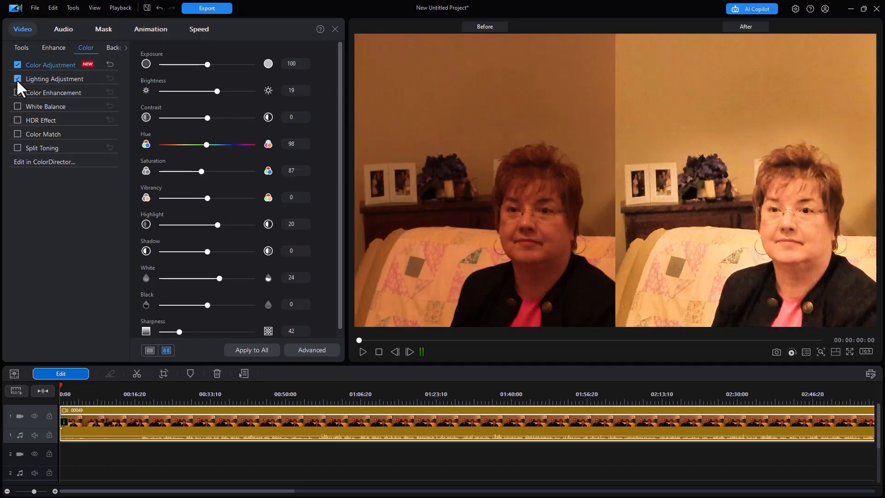
left_click(17, 79)
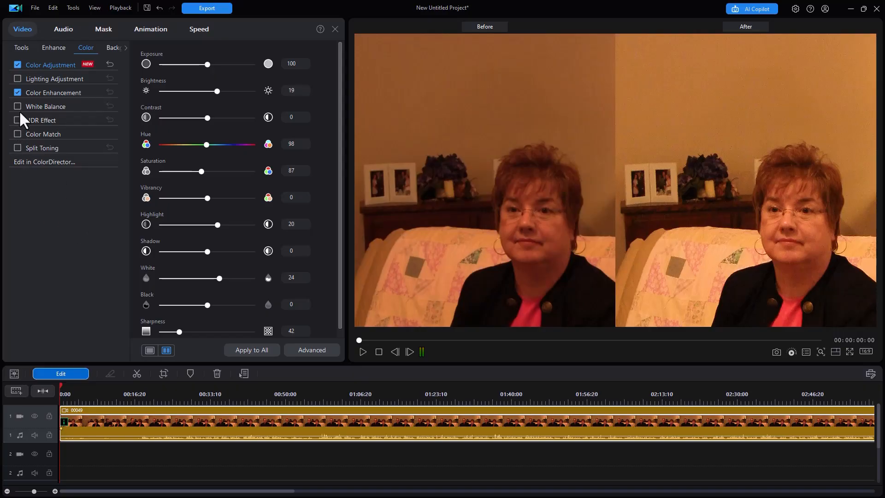
Step: Enable Color Enhancement and Split Toning on the clip and set the Color Enhancement Degree to 8
left_click(19, 147)
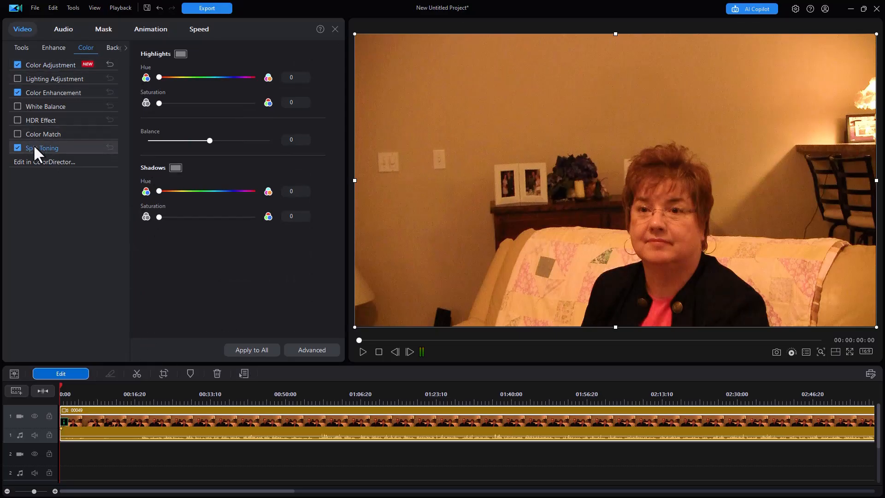
left_click(38, 95)
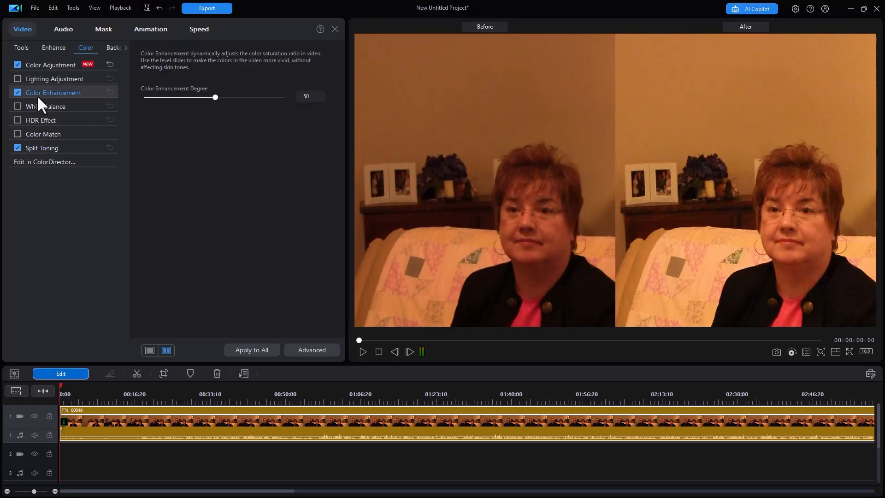
left_click_drag(216, 97, 198, 98)
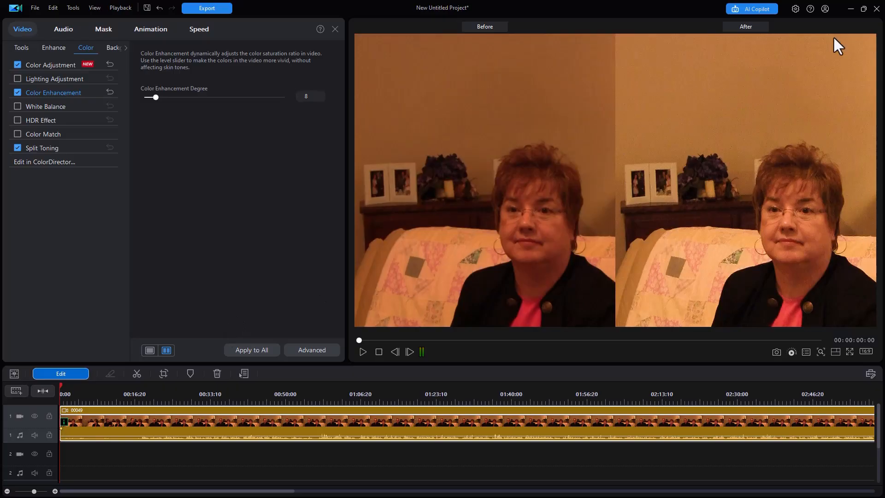
Step: Close the untitled project without saving its changes
left_click(877, 8)
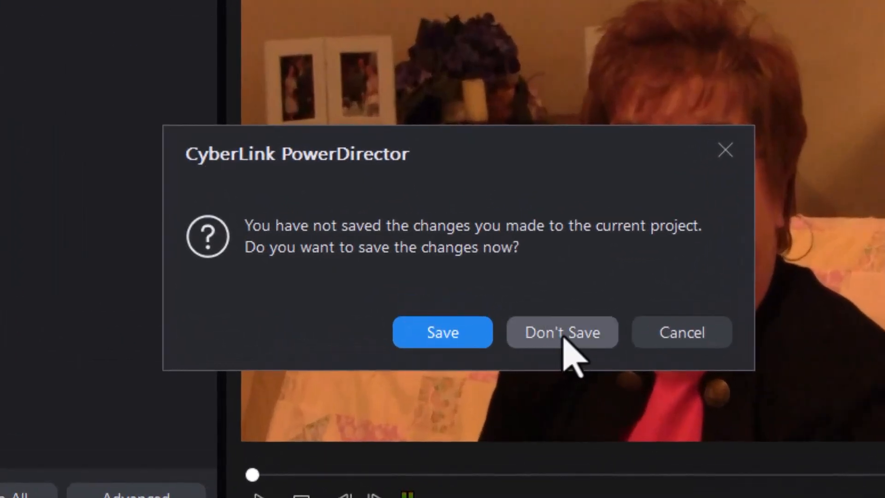
left_click(567, 336)
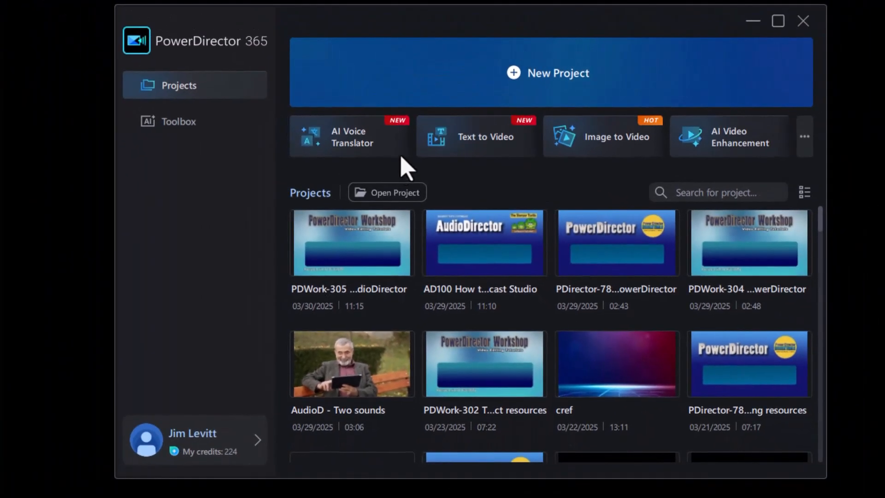
Step: View the AI Toolbox in the launcher, return to the project list and start a new project
left_click(176, 125)
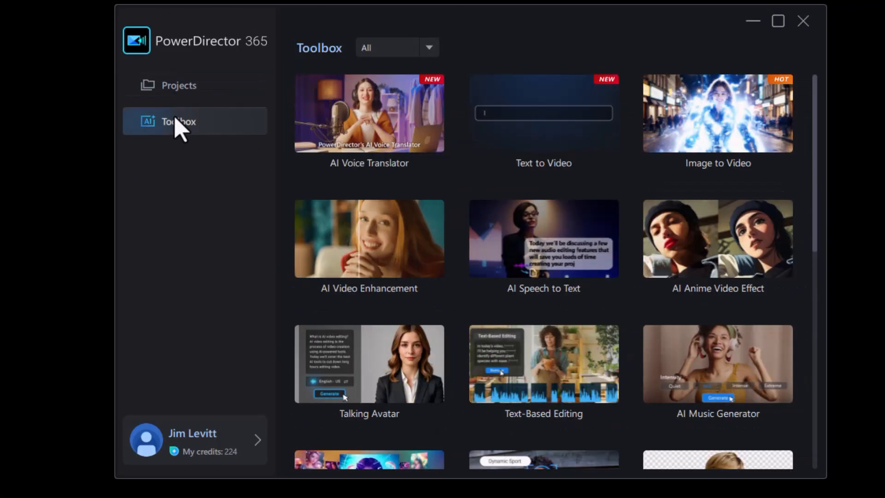
left_click(191, 89)
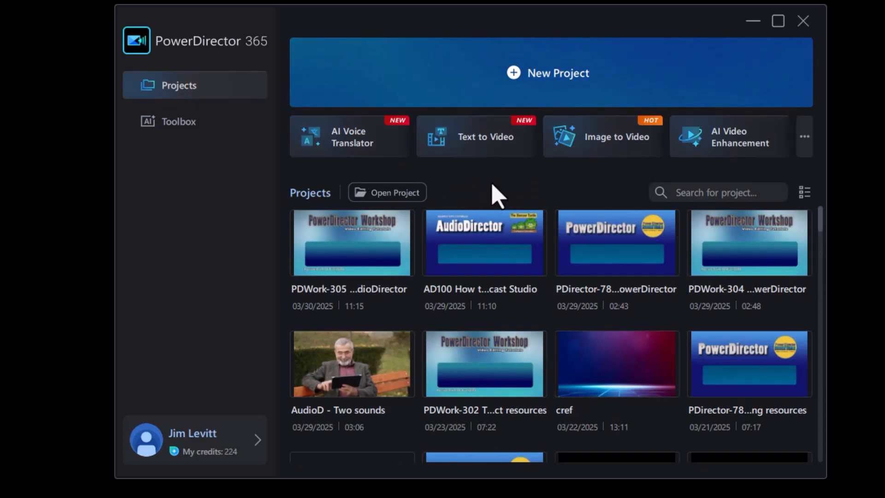
left_click(536, 77)
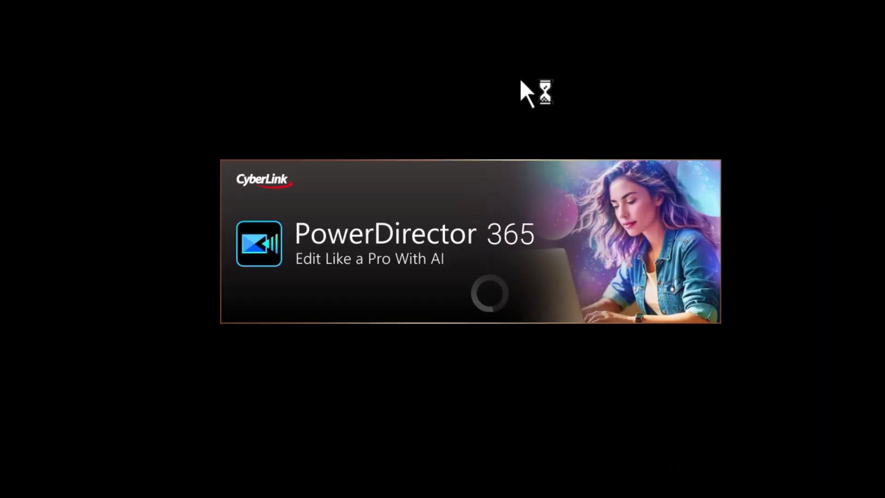